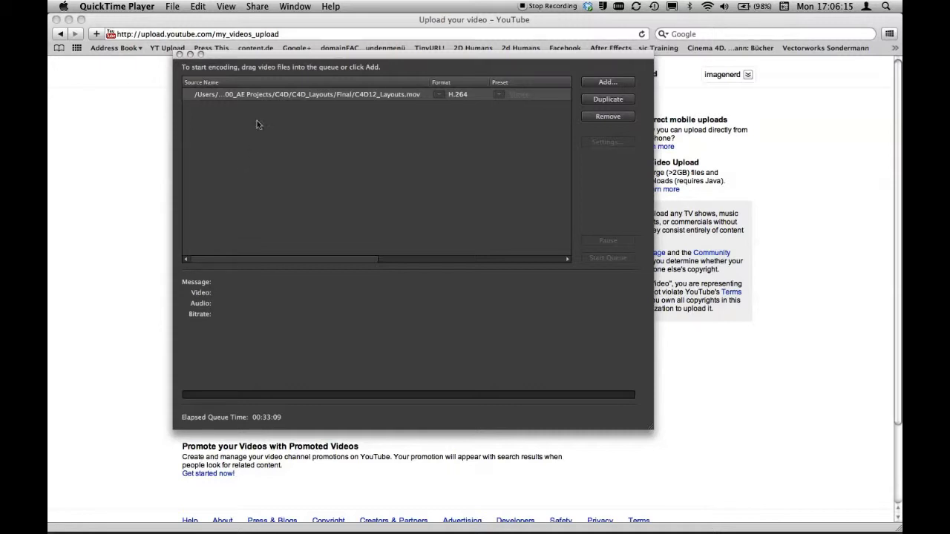
# Bring Adobe Media Encoder's queue with C4D12_Layouts.mov in H.264 format to the front
pyautogui.click(259, 59)
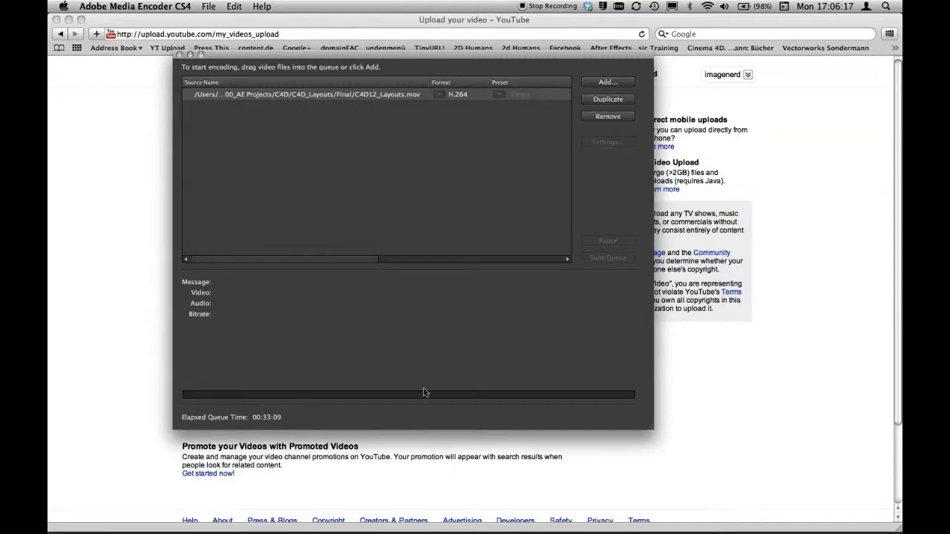
# Switch to Finder to view the Final folder holding the encoded C4D12_Layouts.mp4
pyautogui.press('super+Tab')
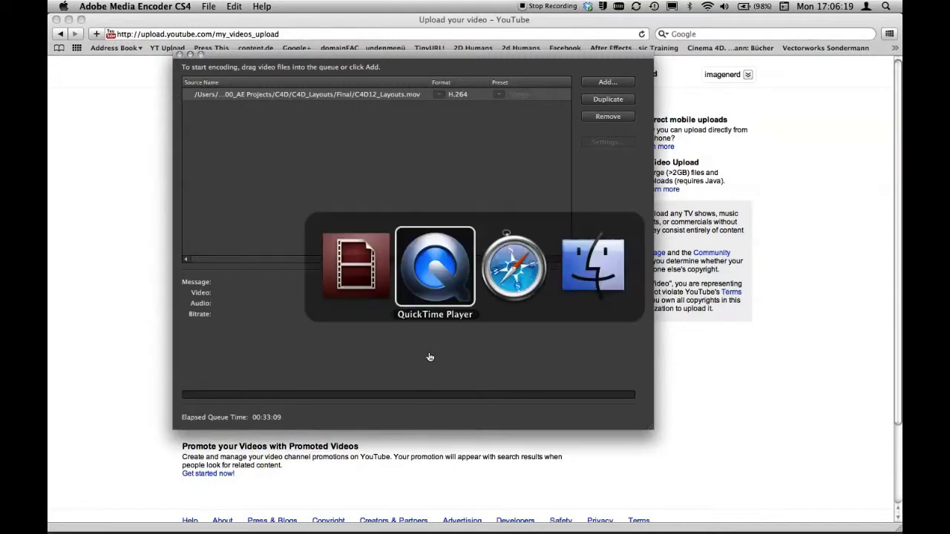
pyautogui.press('super+Tab')
pyautogui.press('super+Tab')
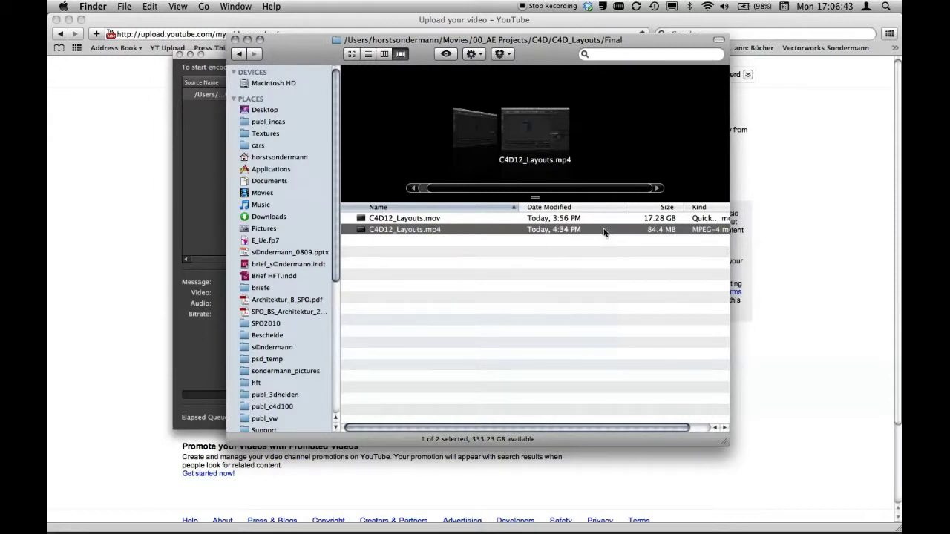
# Preview C4D12_Layouts.mp4 with sound muted, skim ahead to the Cinema 4D footage, then close it
pyautogui.press('space')
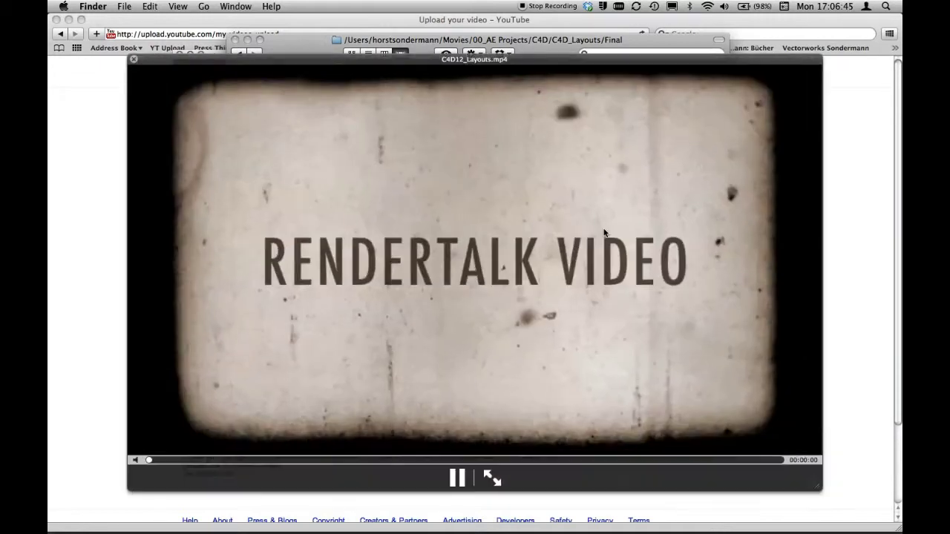
pyautogui.press('XF86AudioMute')
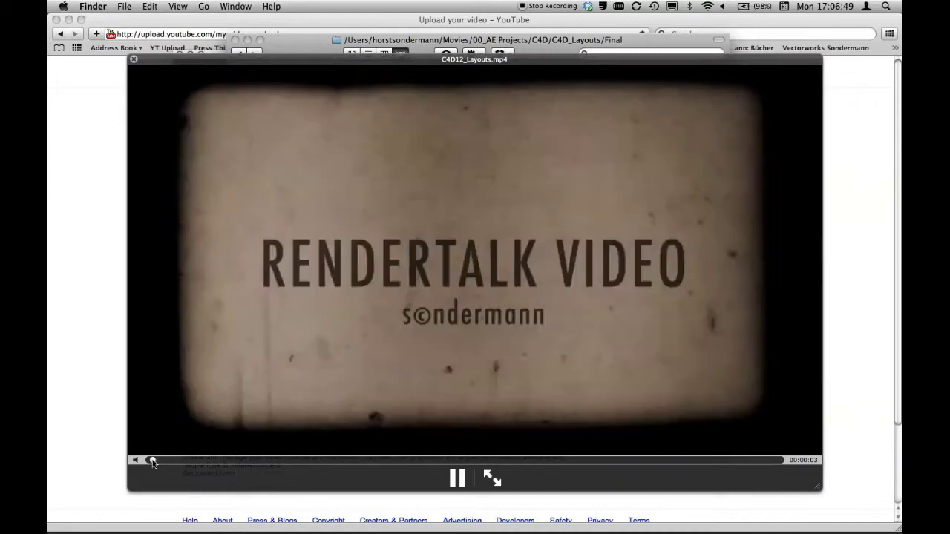
pyautogui.click(247, 460)
pyautogui.moveTo(250, 464); pyautogui.dragTo(255, 461)
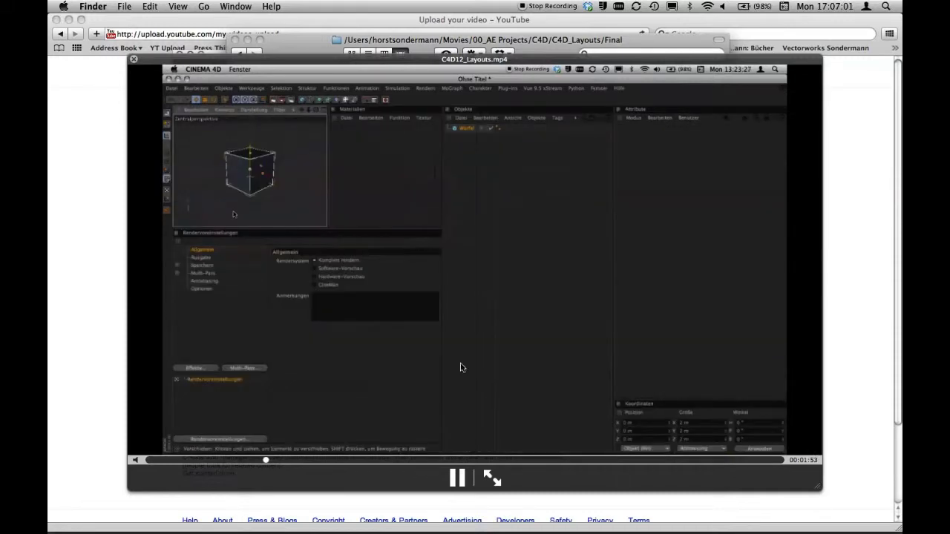
pyautogui.press('space')
# Switch to Safari and go back to YouTube's Video File Upload page
pyautogui.press('super+Tab')
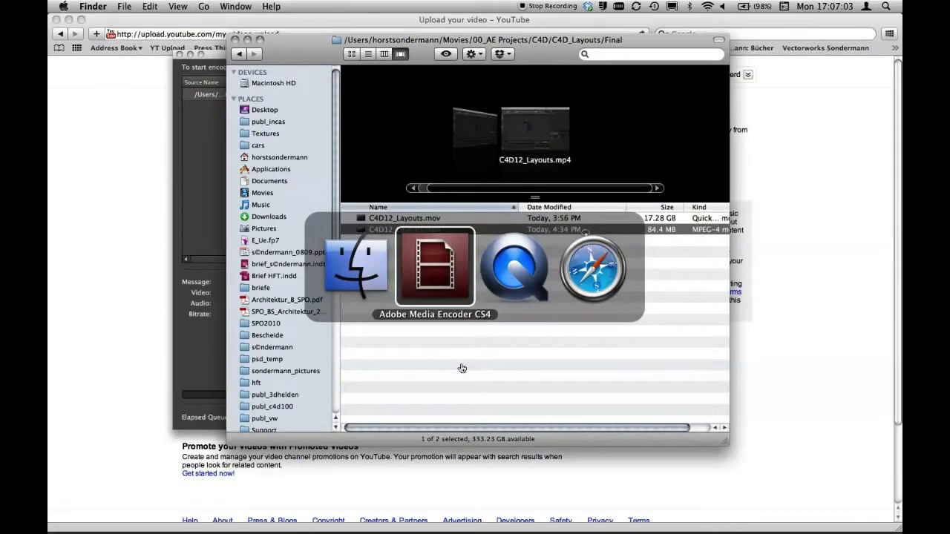
pyautogui.press('super+Tab')
pyautogui.press('super+Tab')
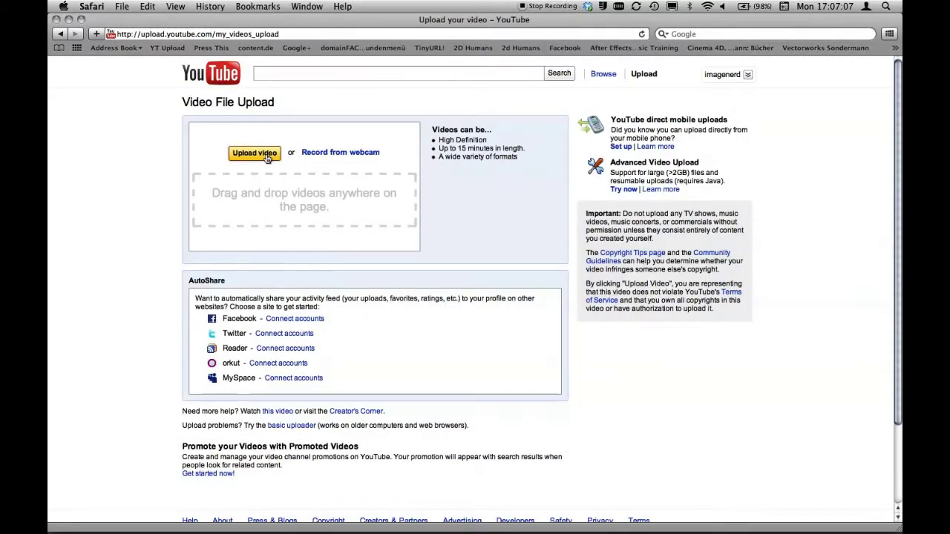
pyautogui.click(251, 158)
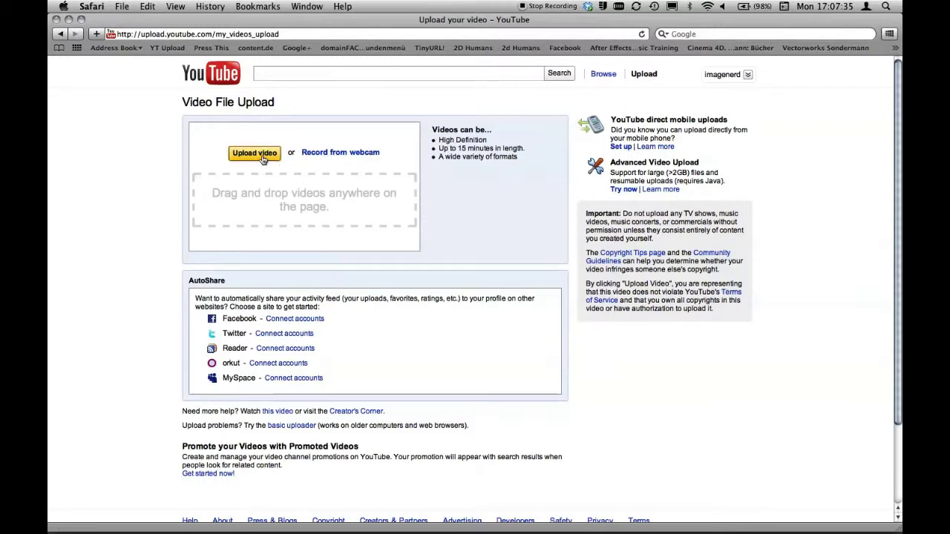
# Play the newest Cinema 4D tutorial from the channel page at 720p, briefly in full screen
pyautogui.click(724, 75)
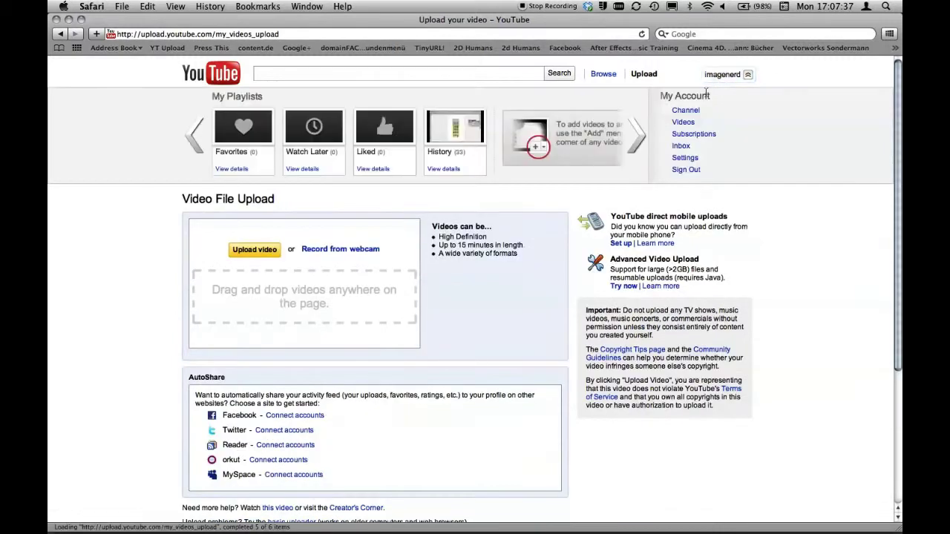
pyautogui.click(685, 112)
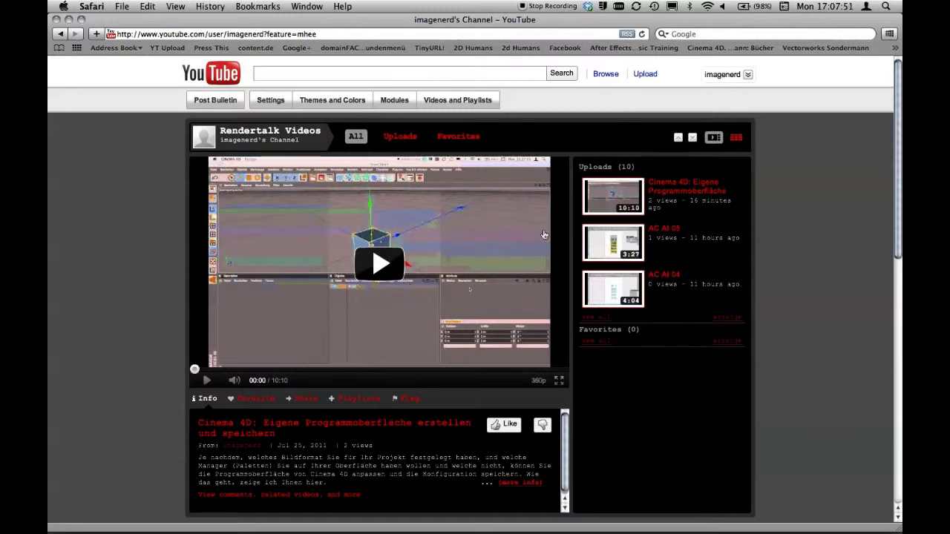
pyautogui.click(381, 264)
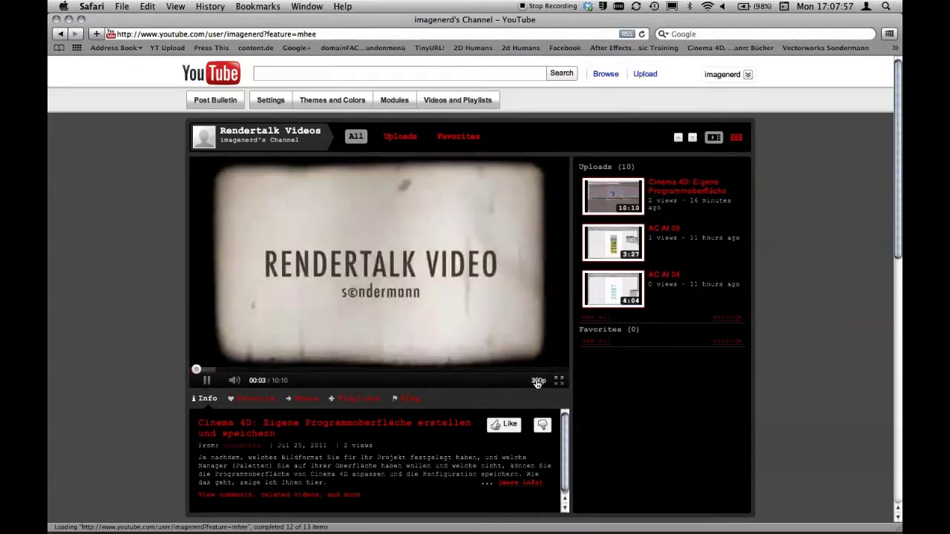
pyautogui.click(539, 381)
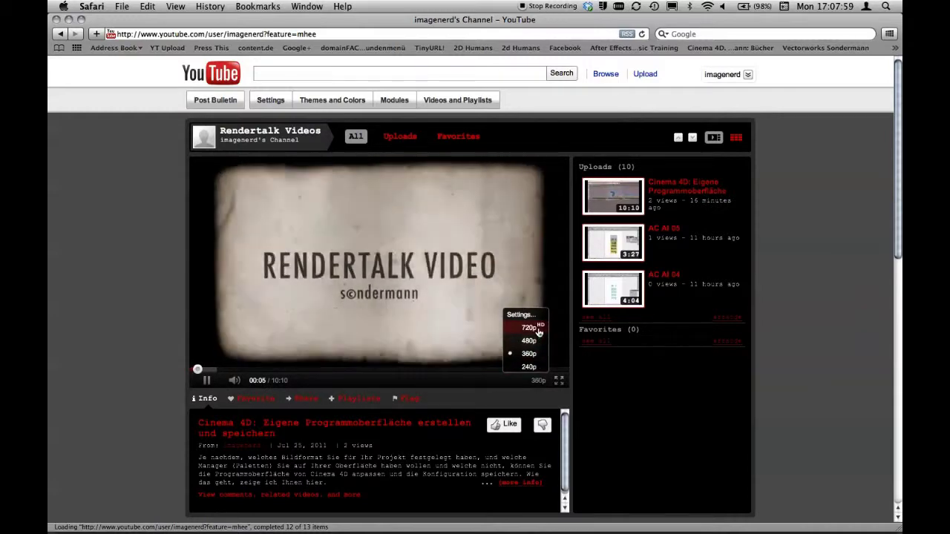
pyautogui.click(535, 327)
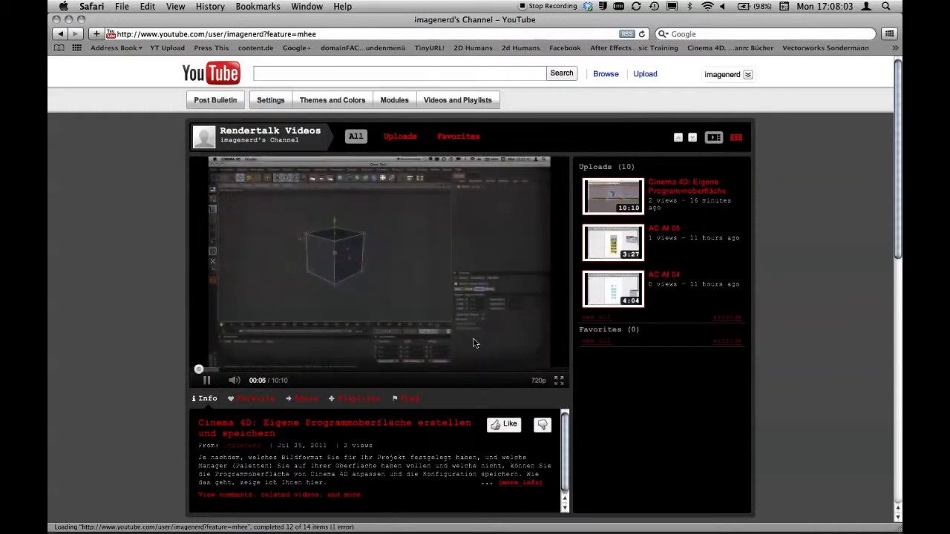
pyautogui.click(559, 380)
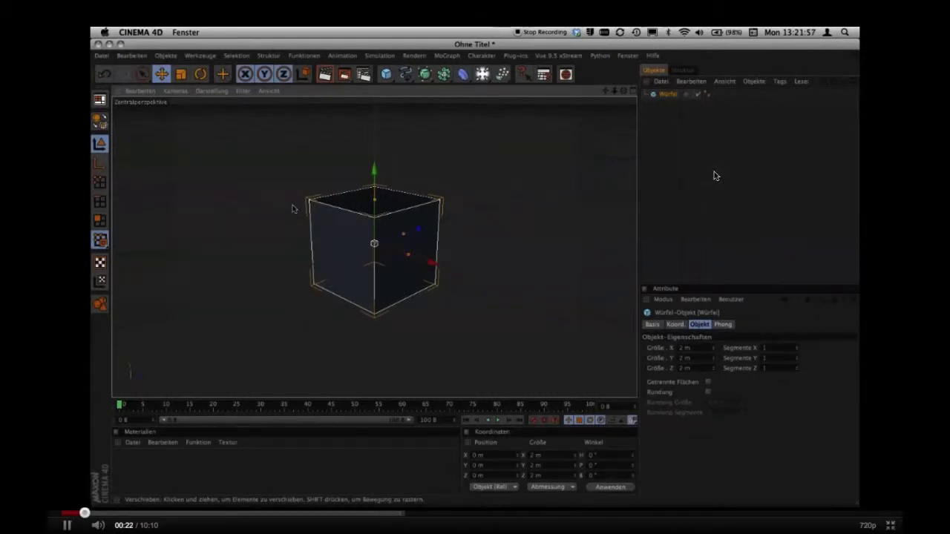
pyautogui.press('Escape')
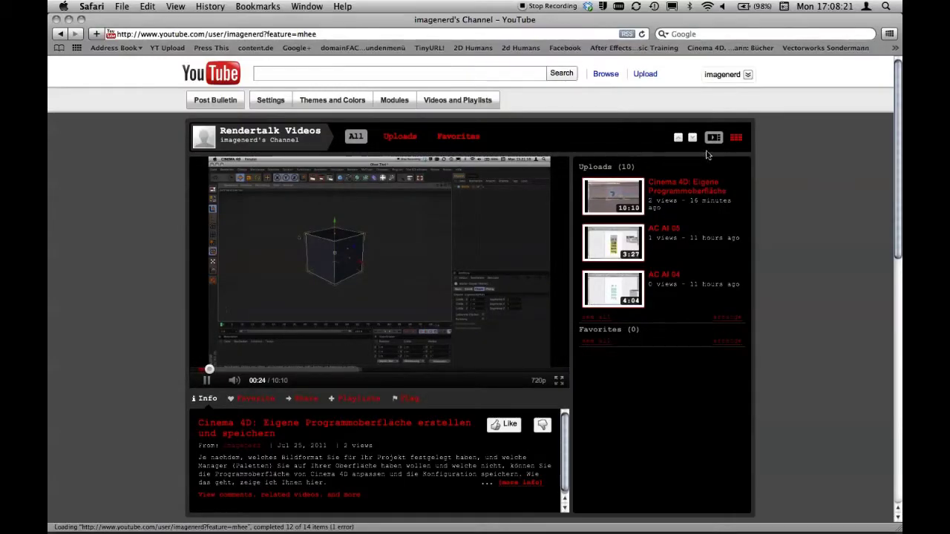
# Open the edit page for 'Cinema 4D: Eigene Programmoberfläche erstellen und speichern' from the Videos list
pyautogui.click(714, 76)
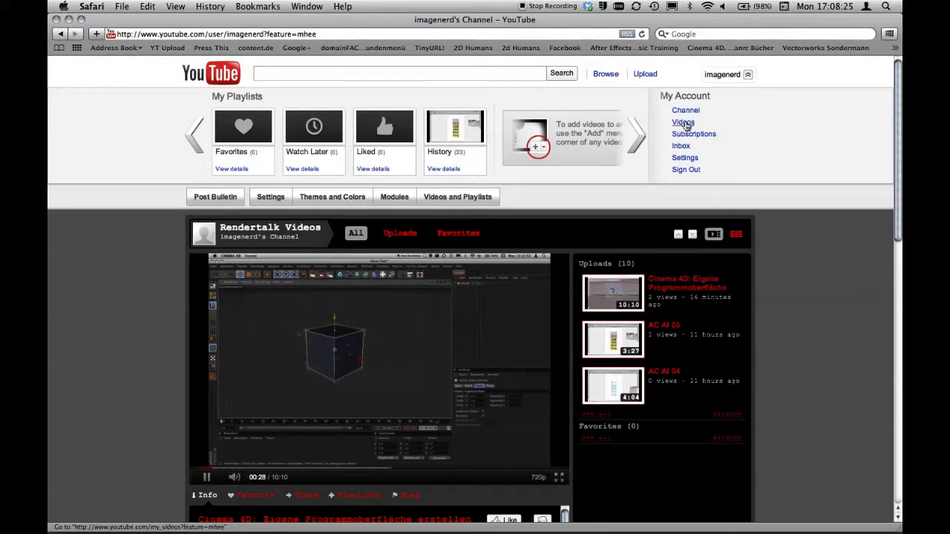
pyautogui.click(683, 123)
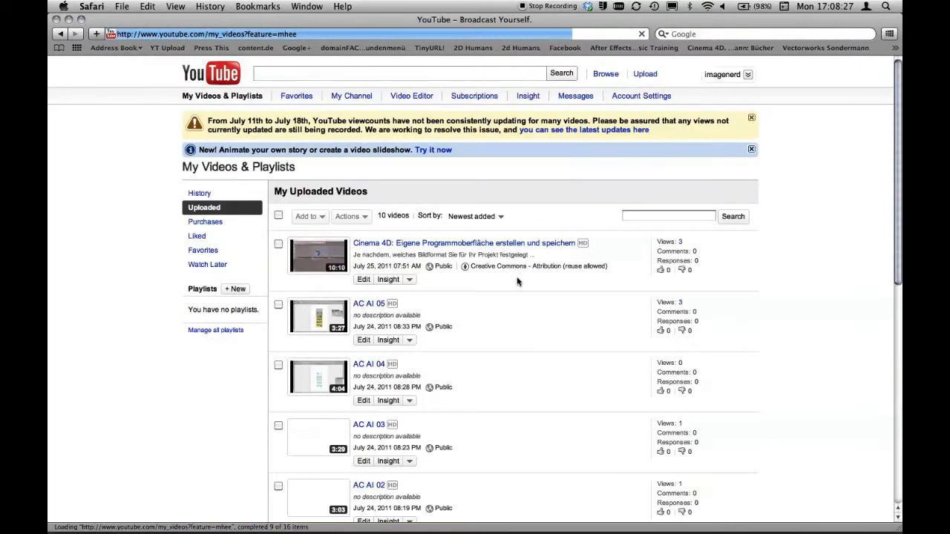
pyautogui.click(279, 243)
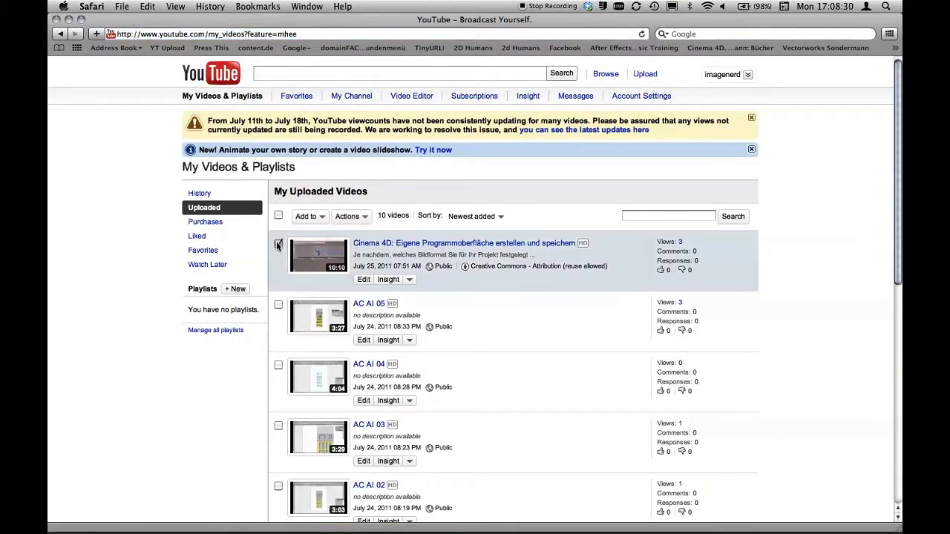
pyautogui.click(364, 280)
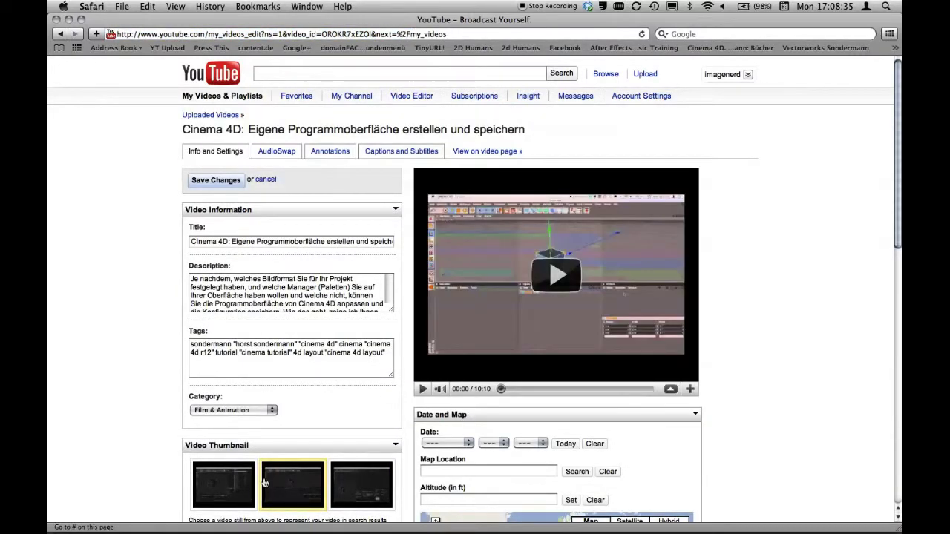
# Choose the first still as the video's thumbnail
pyautogui.scroll(-3, 312, 430)
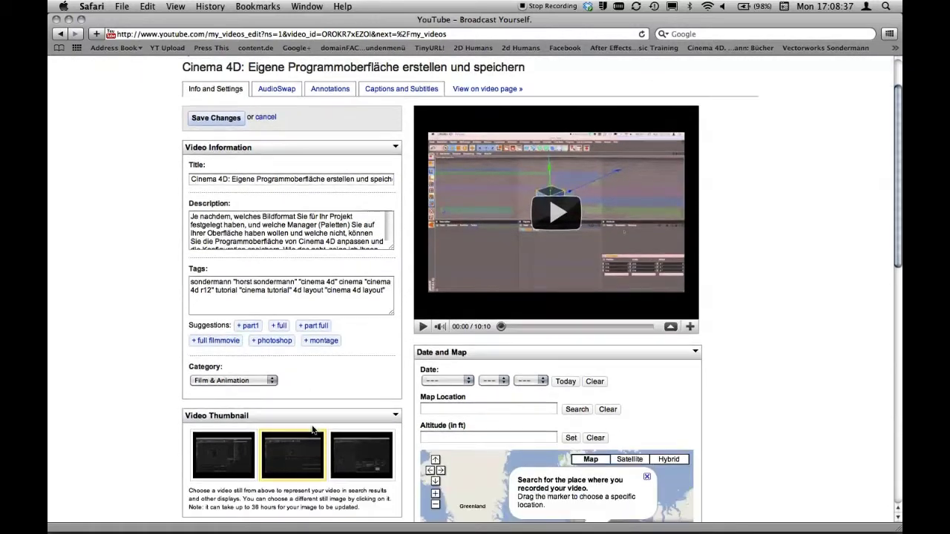
pyautogui.scroll(-1, 312, 430)
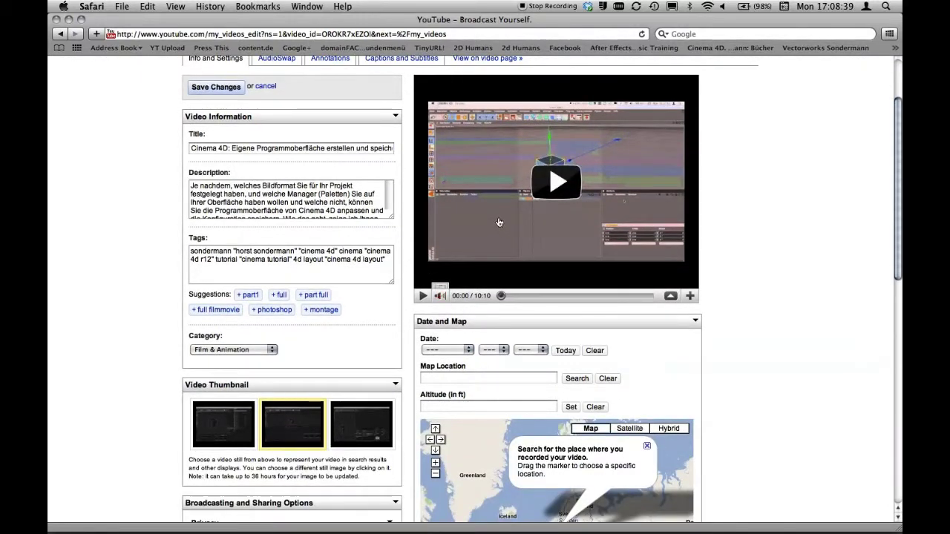
pyautogui.click(218, 431)
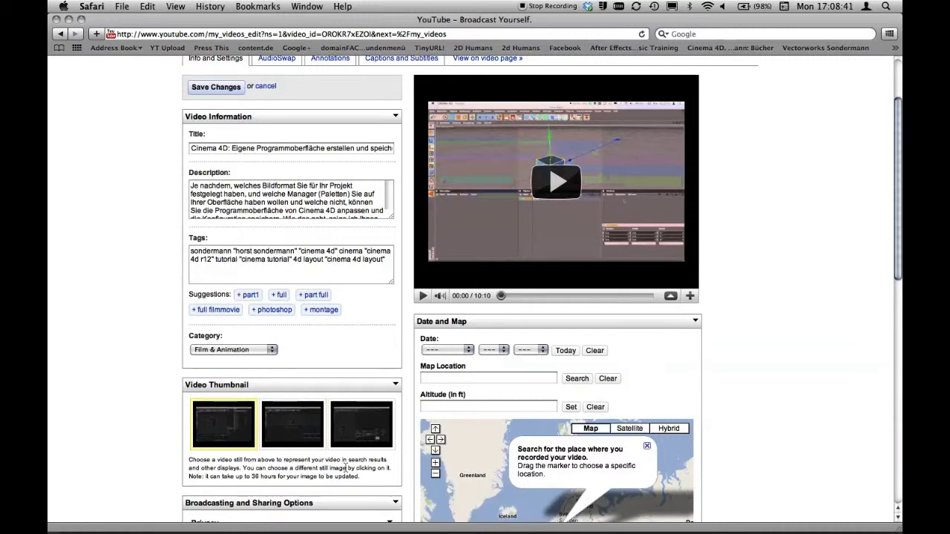
# Set Broadcasting options to disallow comments and comment voting, then return to the top
pyautogui.scroll(-2, 149, 413)
pyautogui.scroll(-3, 149, 413)
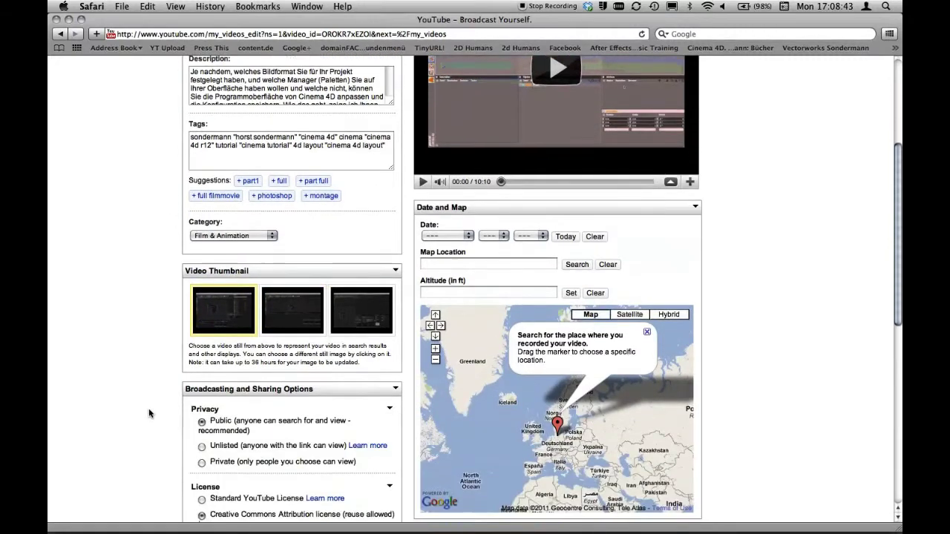
pyautogui.scroll(-1, 149, 414)
pyautogui.scroll(-3, 149, 414)
pyautogui.scroll(-1, 149, 413)
pyautogui.scroll(-1, 150, 413)
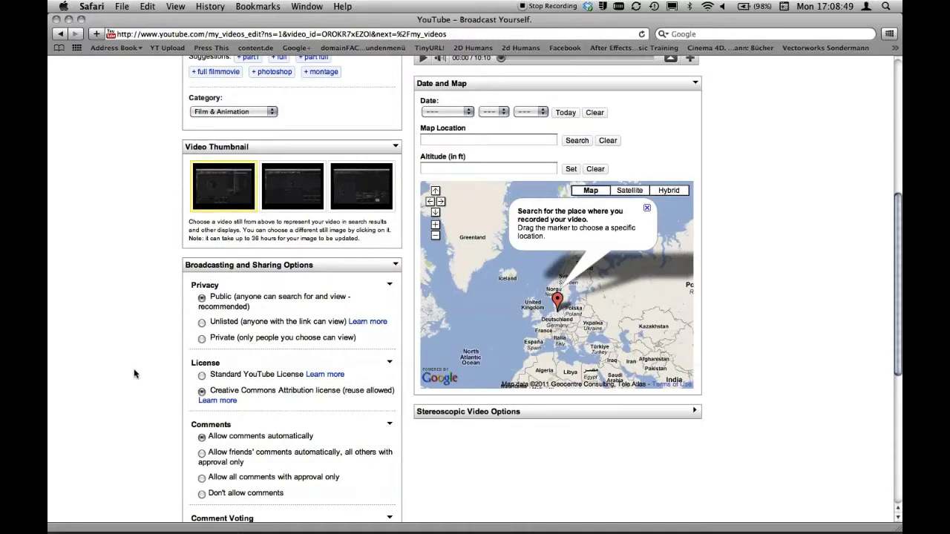
pyautogui.scroll(-3, 131, 373)
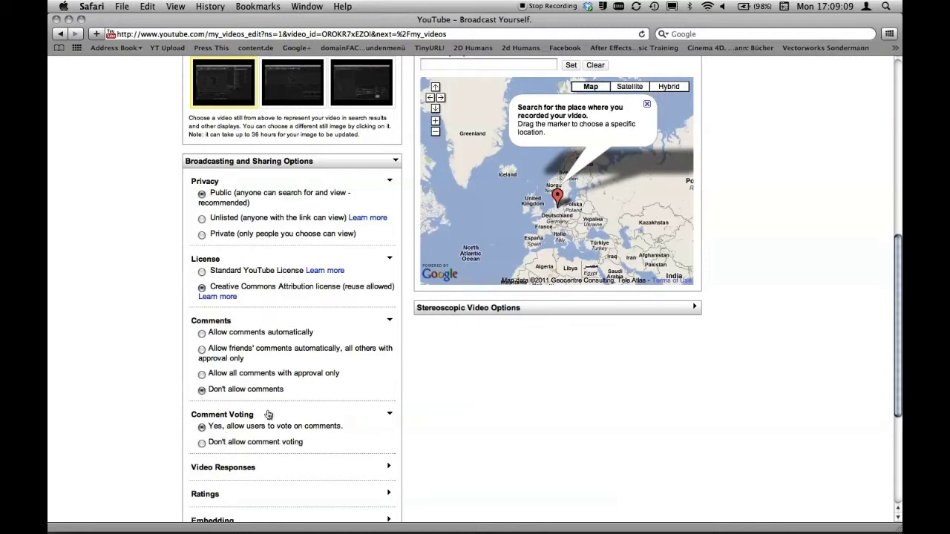
pyautogui.scroll(-5, 131, 380)
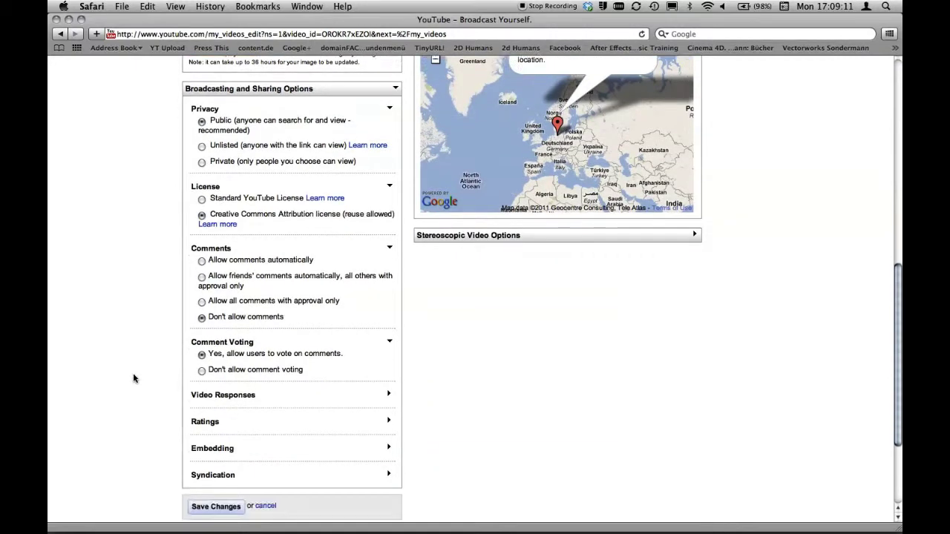
pyautogui.scroll(-1, 133, 379)
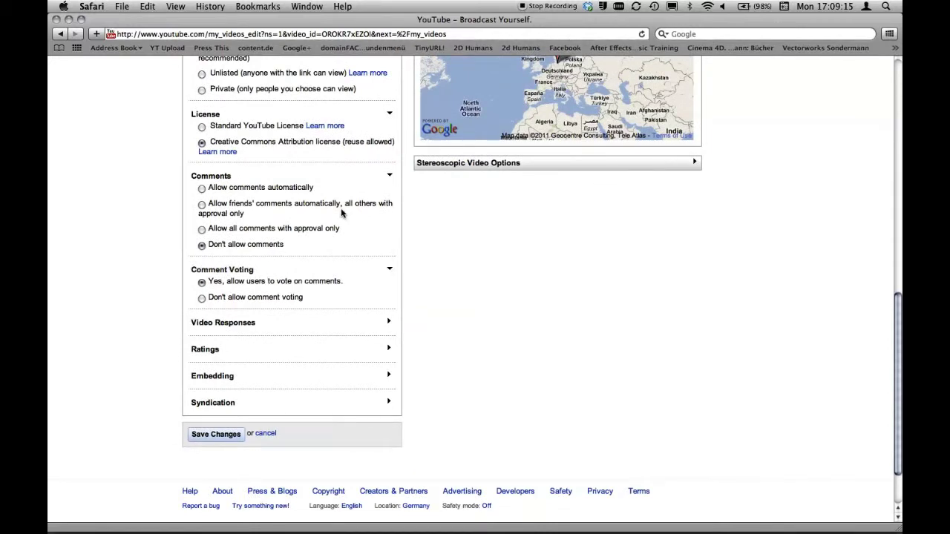
pyautogui.click(202, 299)
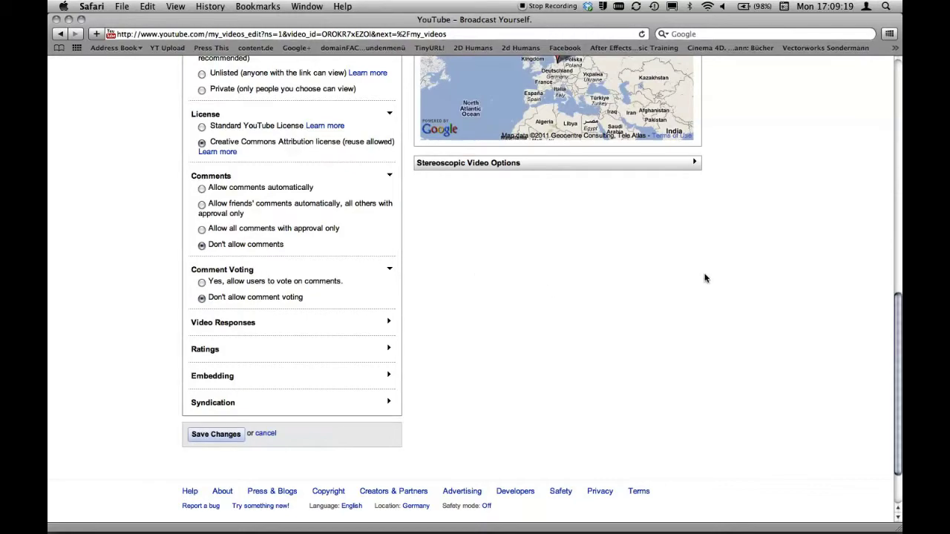
pyautogui.moveTo(896, 319); pyautogui.dragTo(896, 317)
pyautogui.moveTo(898, 237)
pyautogui.mouseDown()
pyautogui.moveTo(894, 332)
pyautogui.moveTo(797, 105)
pyautogui.mouseUp()
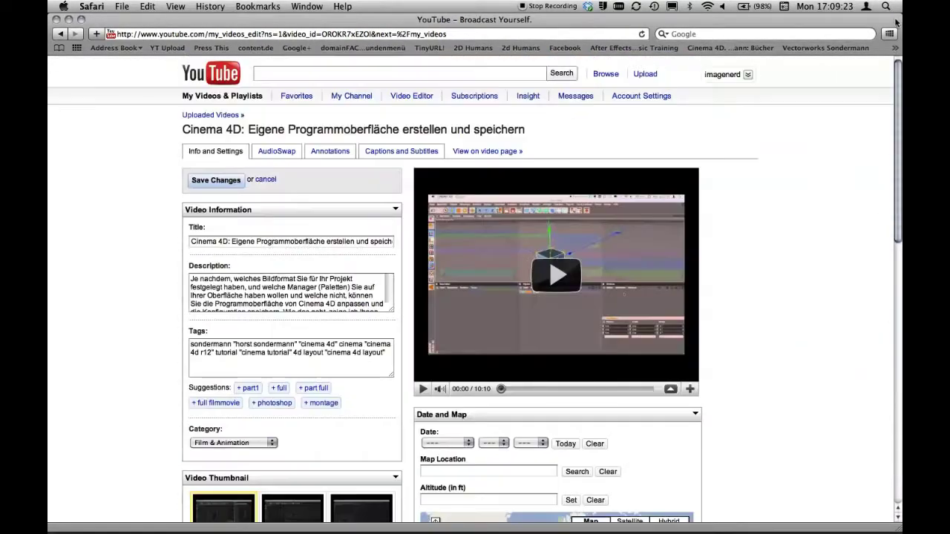
# Delete the stray '4d' before 'layout' in the Tags and save the changes
pyautogui.moveTo(898, 133)
pyautogui.mouseDown()
pyautogui.moveTo(894, 282)
pyautogui.moveTo(891, 88)
pyautogui.mouseUp()
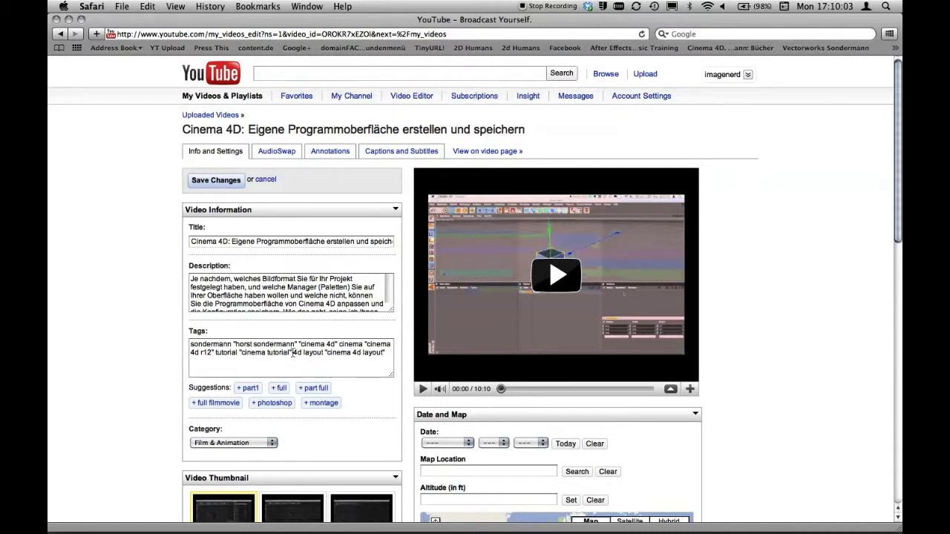
pyautogui.click(292, 353)
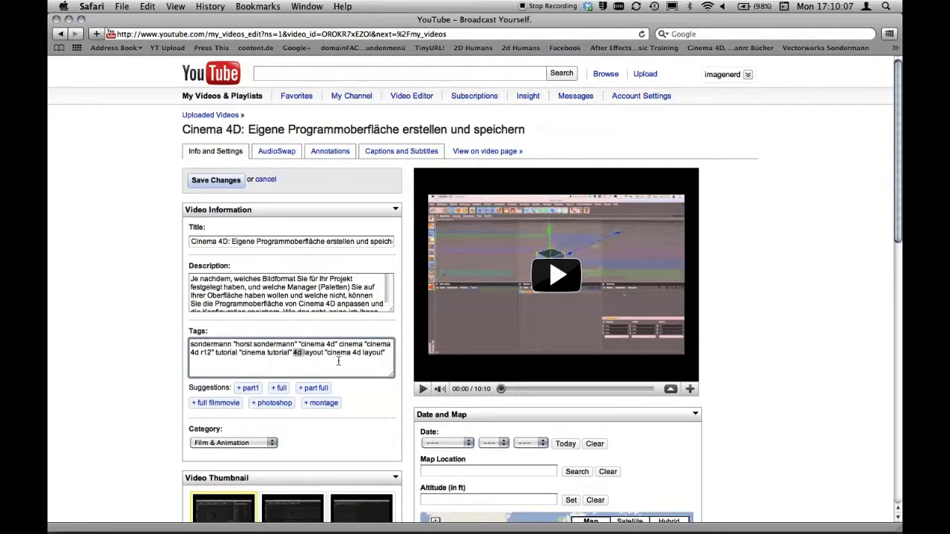
pyautogui.press('BackSpace')
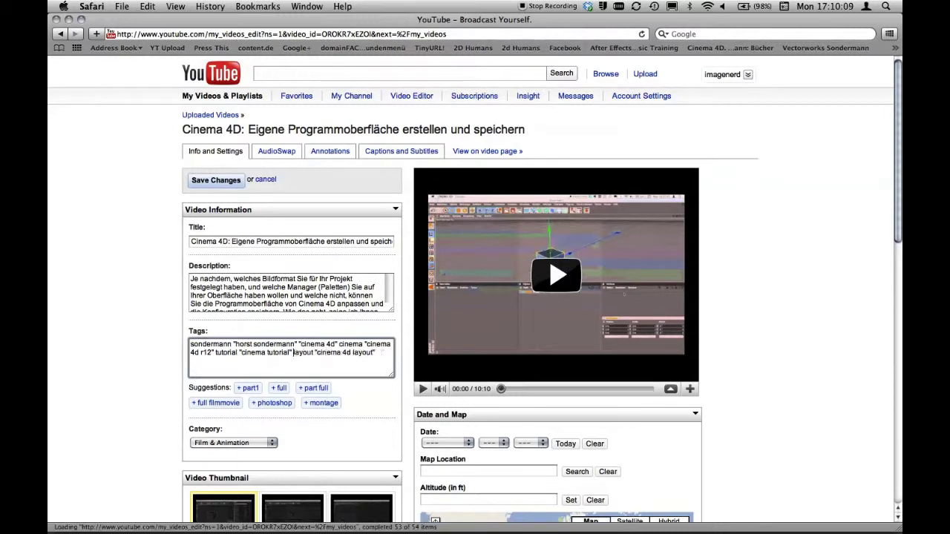
pyautogui.click(215, 181)
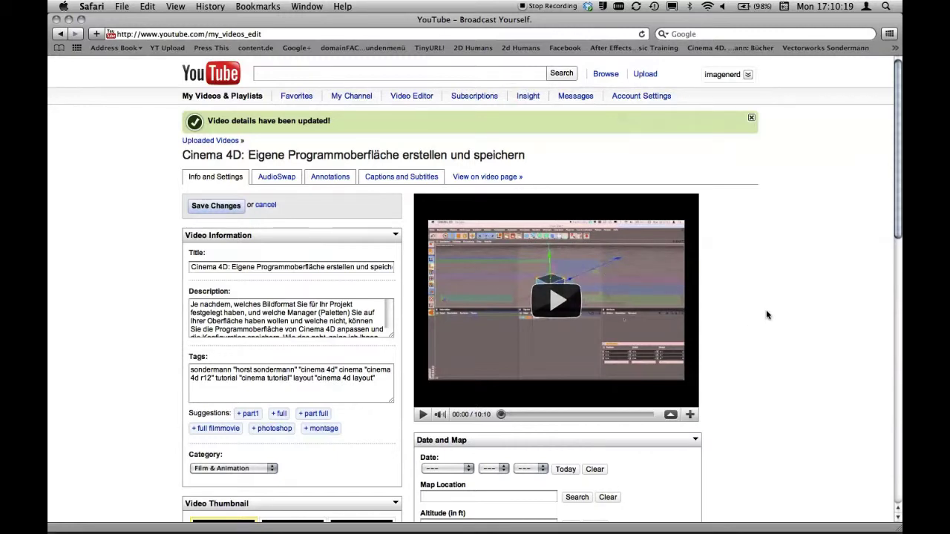
# Go to your own Rendertalk Videos channel page through the account menu
pyautogui.scroll(-3, 766, 310)
pyautogui.scroll(-3, 766, 309)
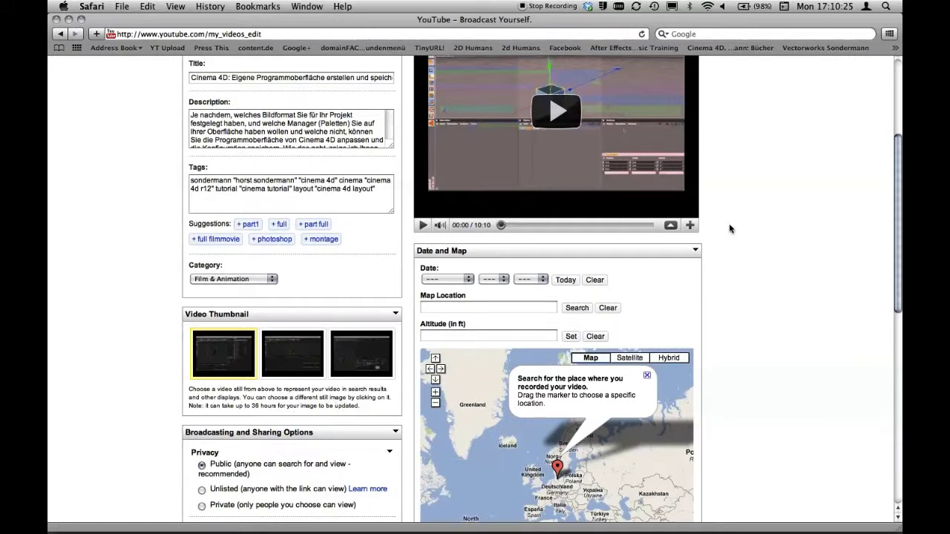
pyautogui.scroll(5, 736, 227)
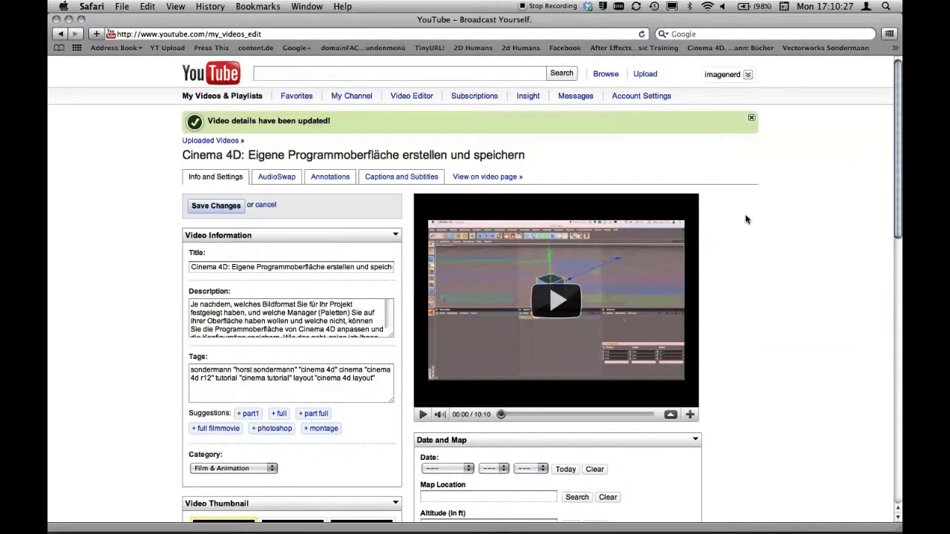
pyautogui.click(718, 76)
pyautogui.click(684, 111)
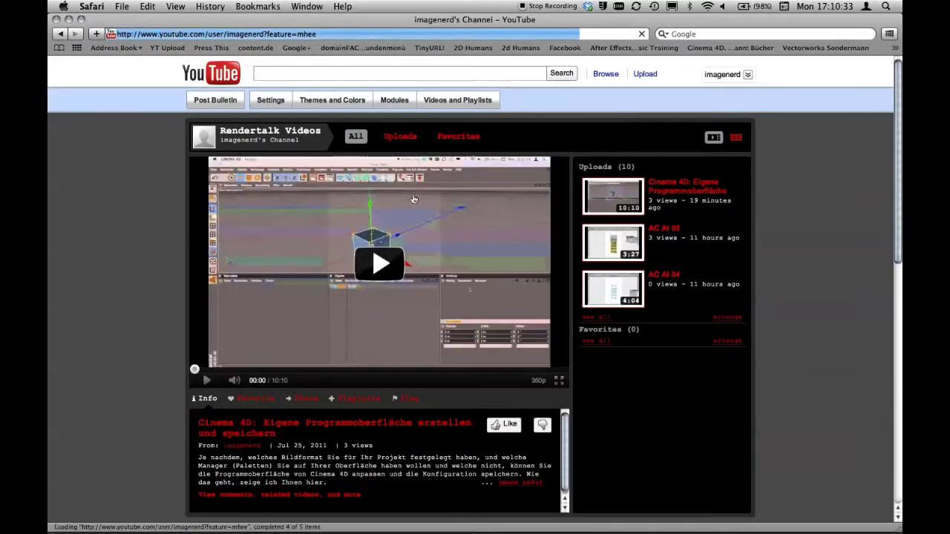
# Open the full Uploads list and browse it, with the 10:10 Cinema 4D tutorial above AC AI 05–01
pyautogui.click(596, 319)
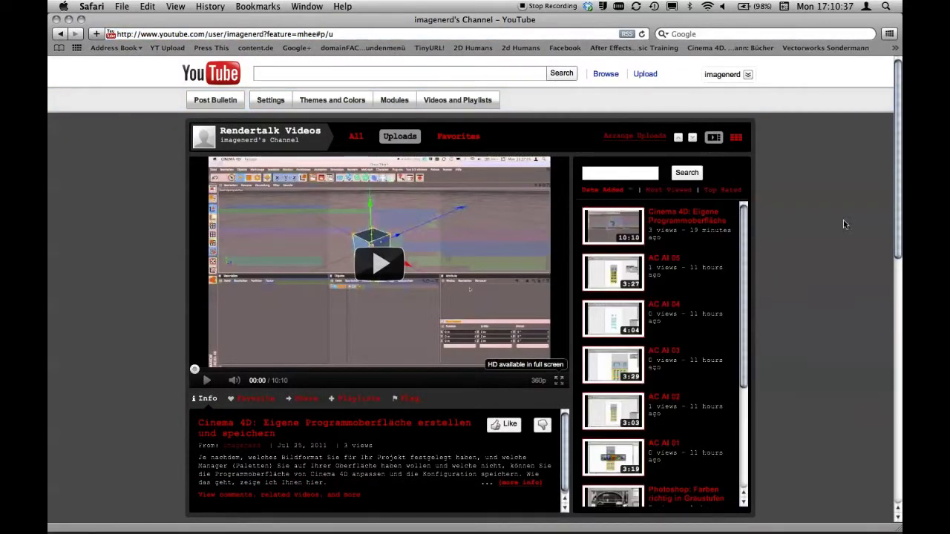
pyautogui.moveTo(898, 207); pyautogui.dragTo(899, 244)
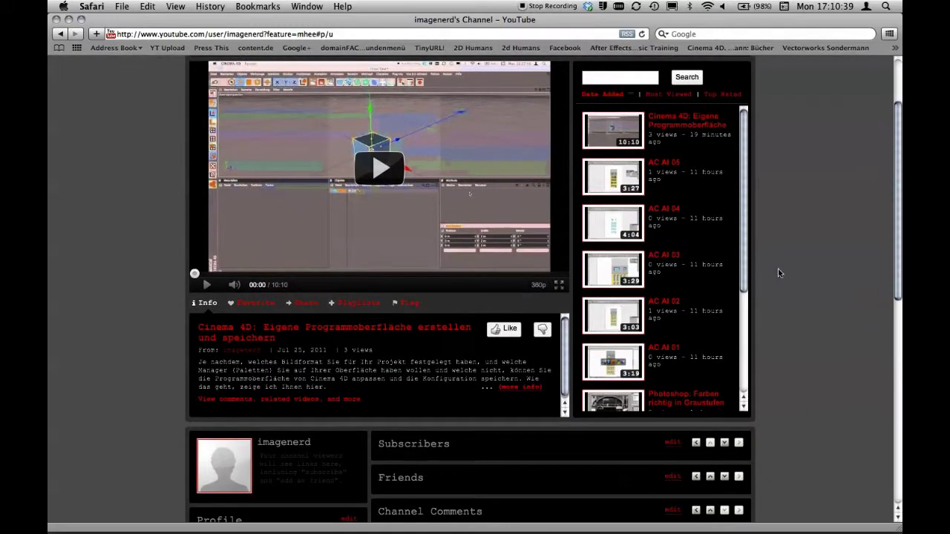
pyautogui.scroll(-3, 744, 240)
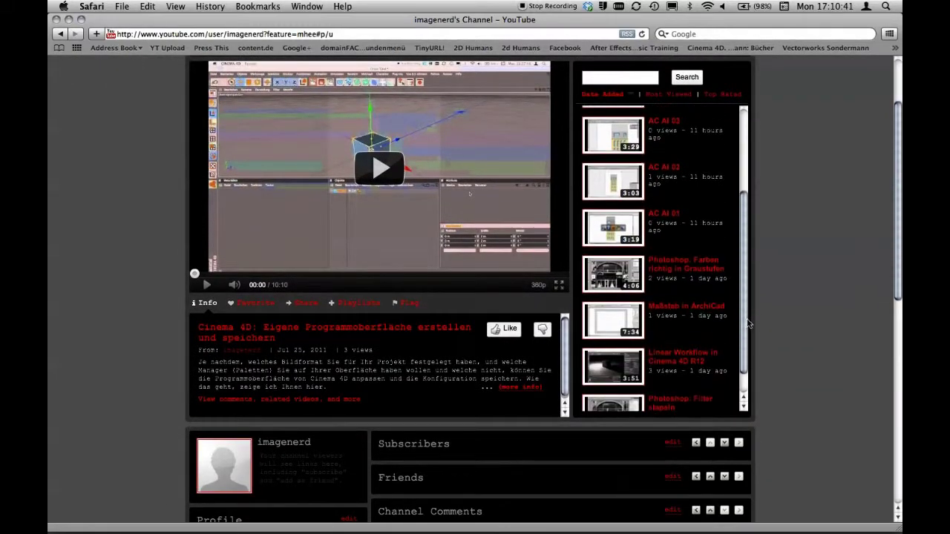
pyautogui.scroll(3, 735, 233)
pyautogui.scroll(-2, 712, 216)
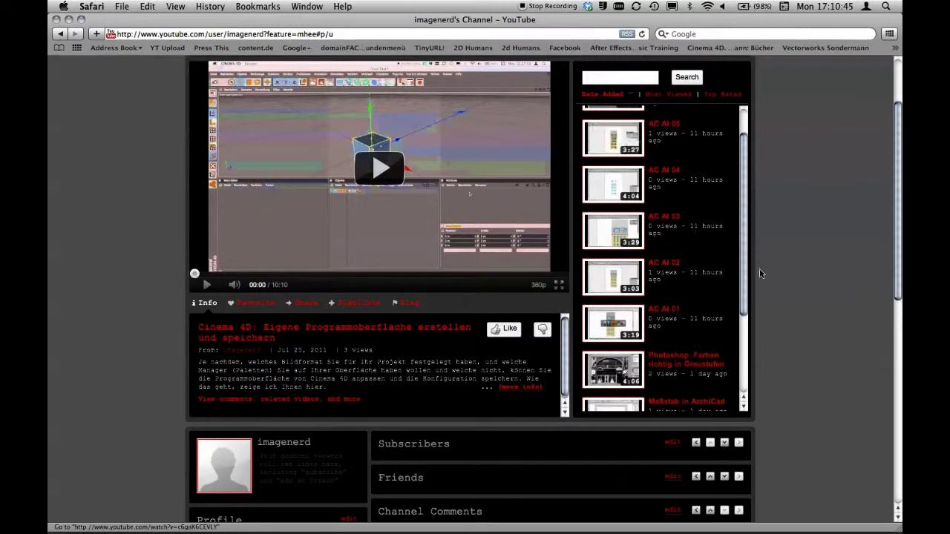
pyautogui.scroll(-1, 746, 287)
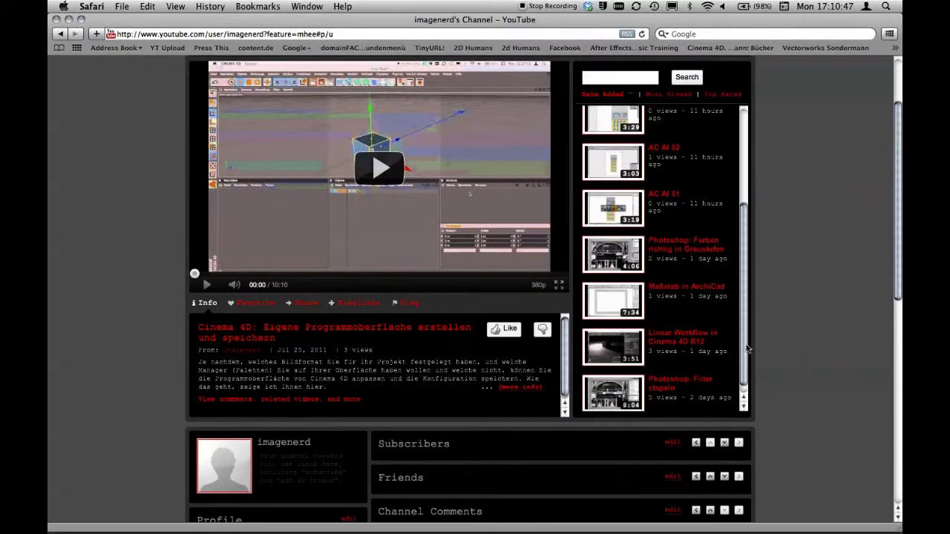
pyautogui.moveTo(746, 287); pyautogui.dragTo(748, 361)
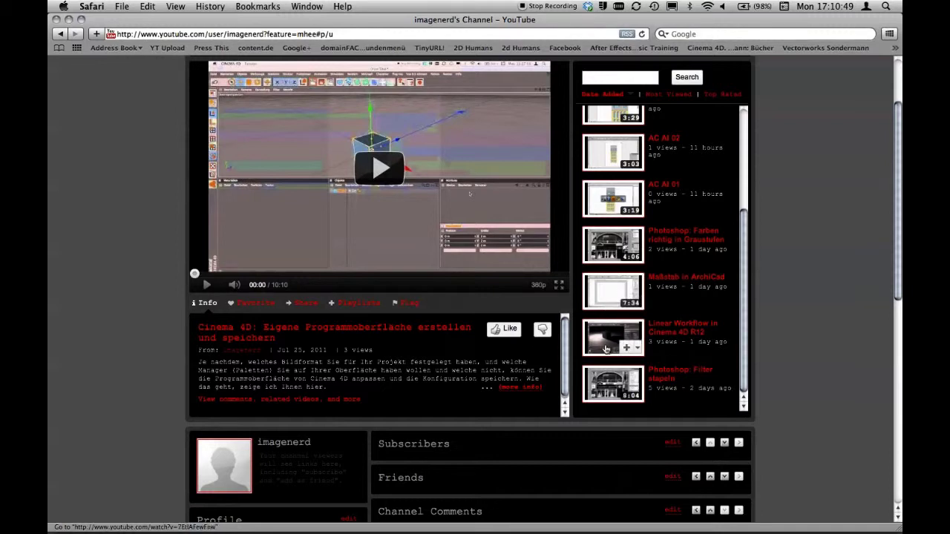
pyautogui.moveTo(744, 329)
pyautogui.mouseDown()
pyautogui.moveTo(729, 275)
pyautogui.moveTo(733, 219)
pyautogui.mouseUp()
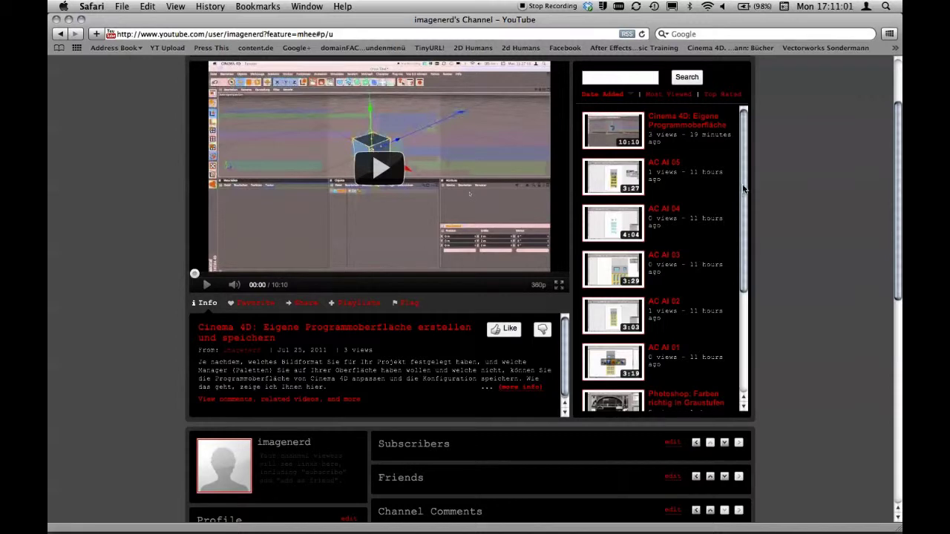
pyautogui.moveTo(744, 186)
pyautogui.mouseDown()
pyautogui.moveTo(748, 268)
pyautogui.moveTo(744, 184)
pyautogui.mouseUp()
pyautogui.moveTo(744, 185); pyautogui.dragTo(746, 207)
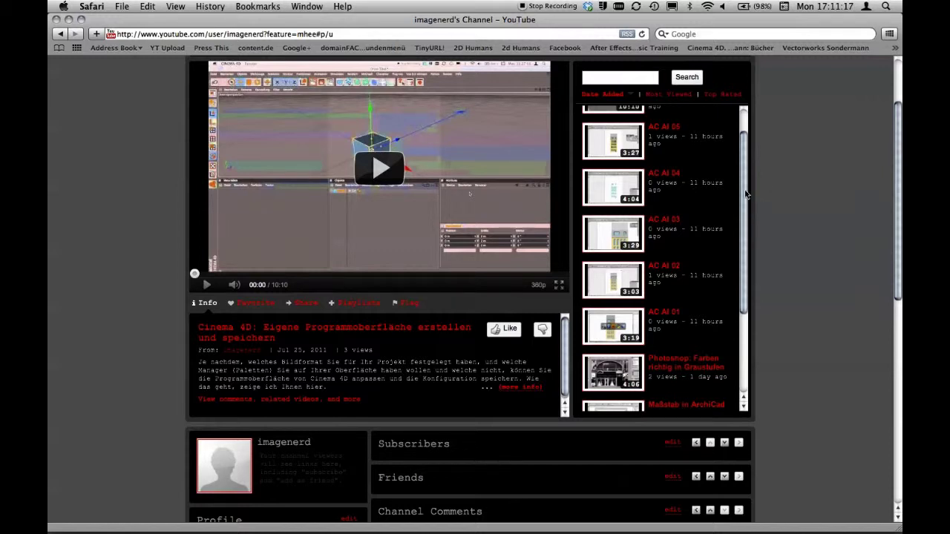
pyautogui.scroll(-5, 736, 242)
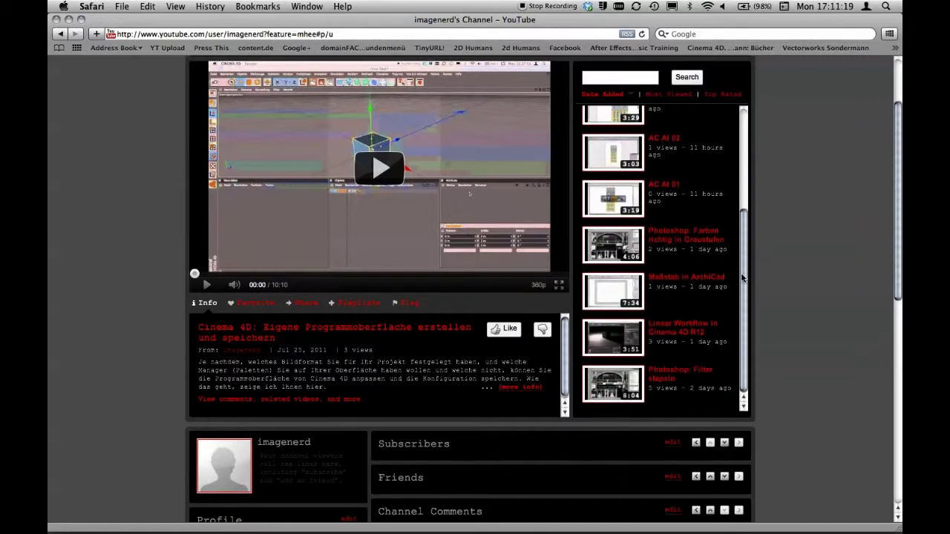
pyautogui.scroll(5, 736, 242)
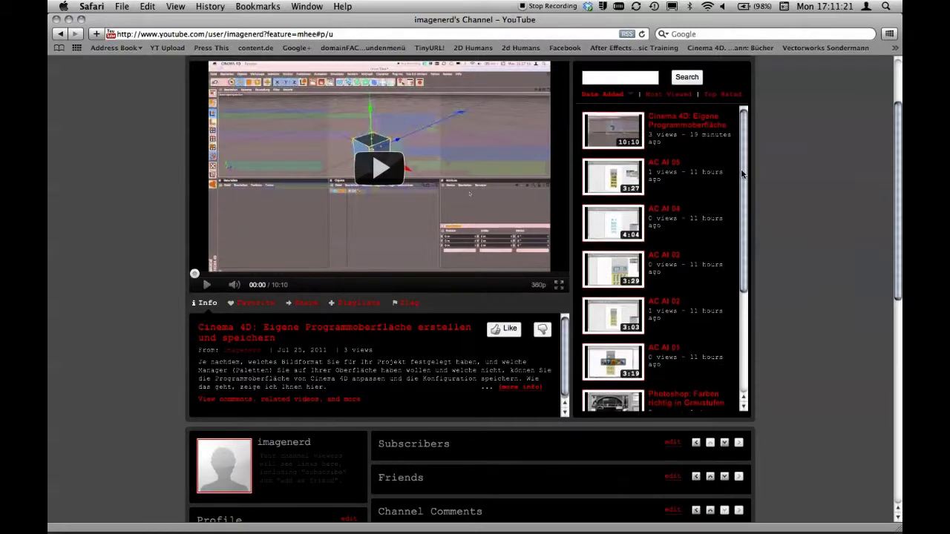